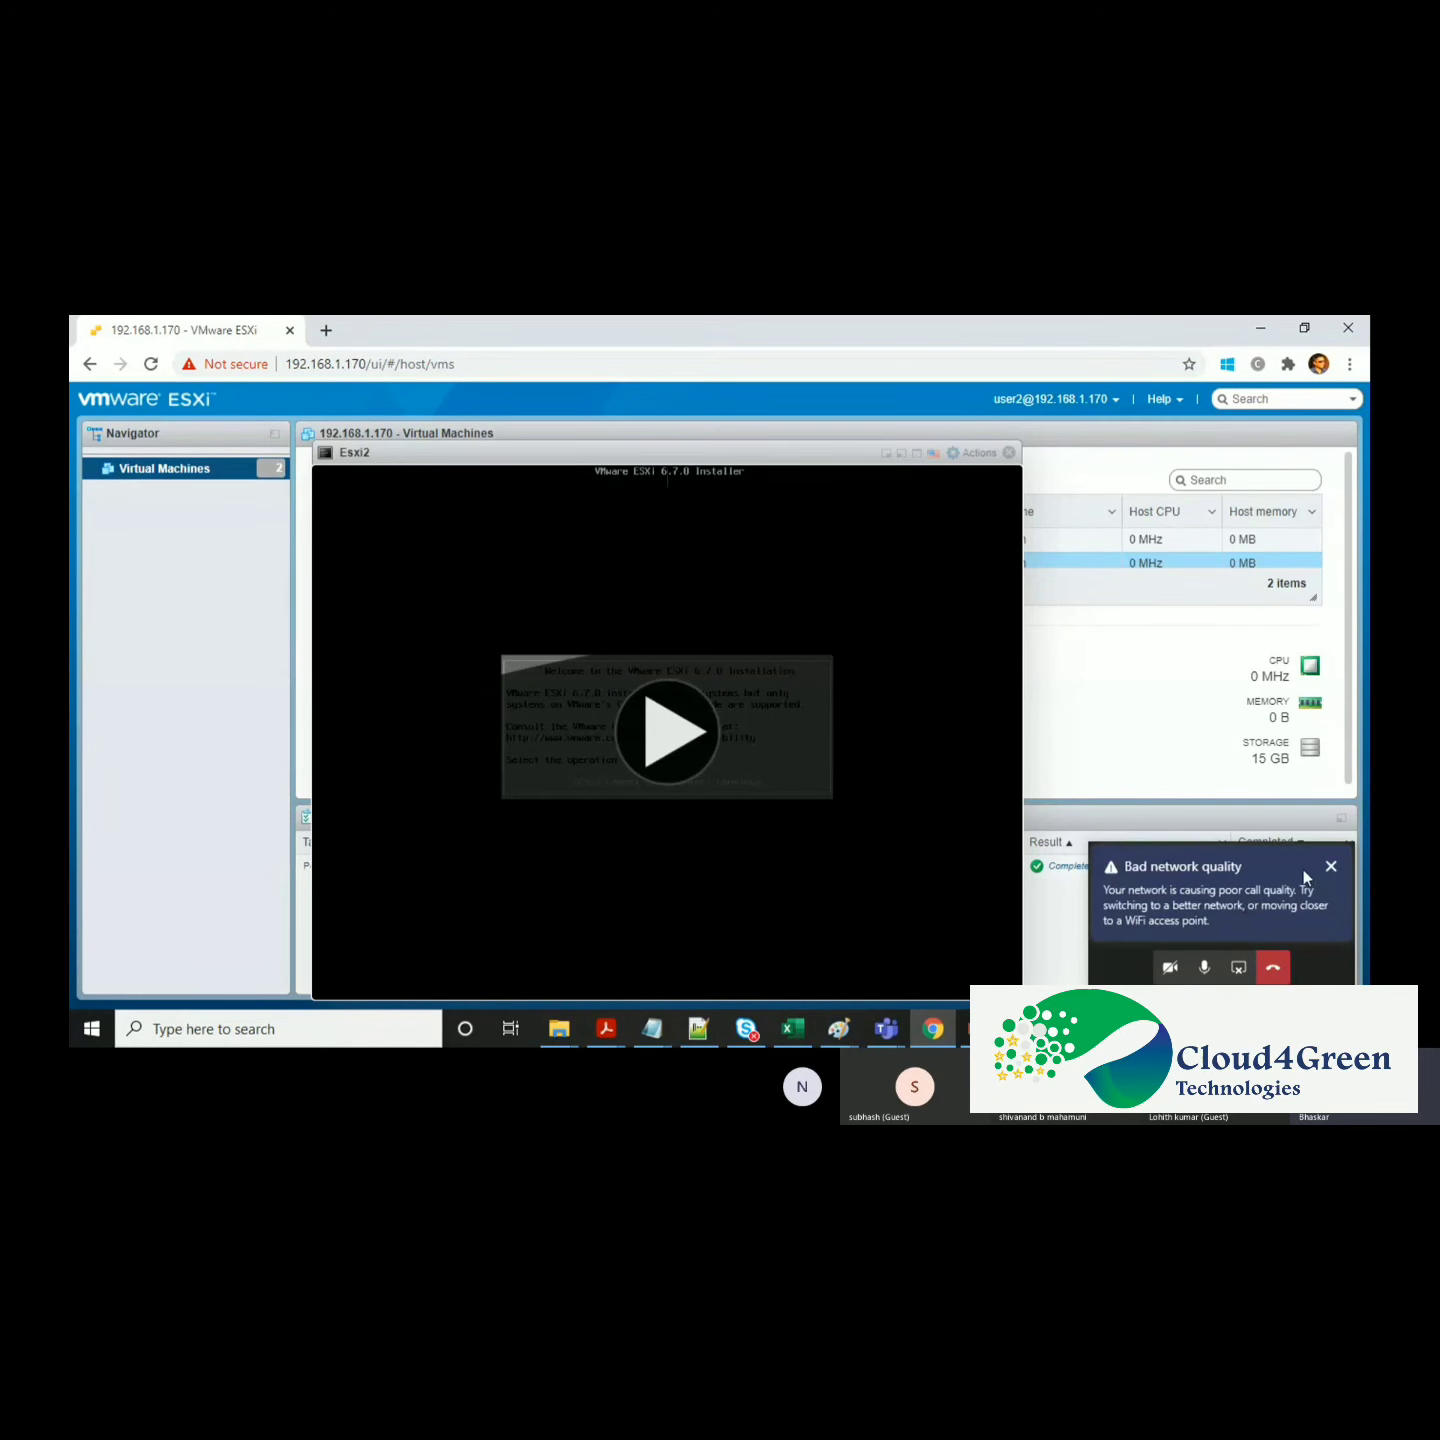
Dismiss the network quality warning and close the Esxi2 console window
{"action": "left_click", "coordinate": [1335, 868]}
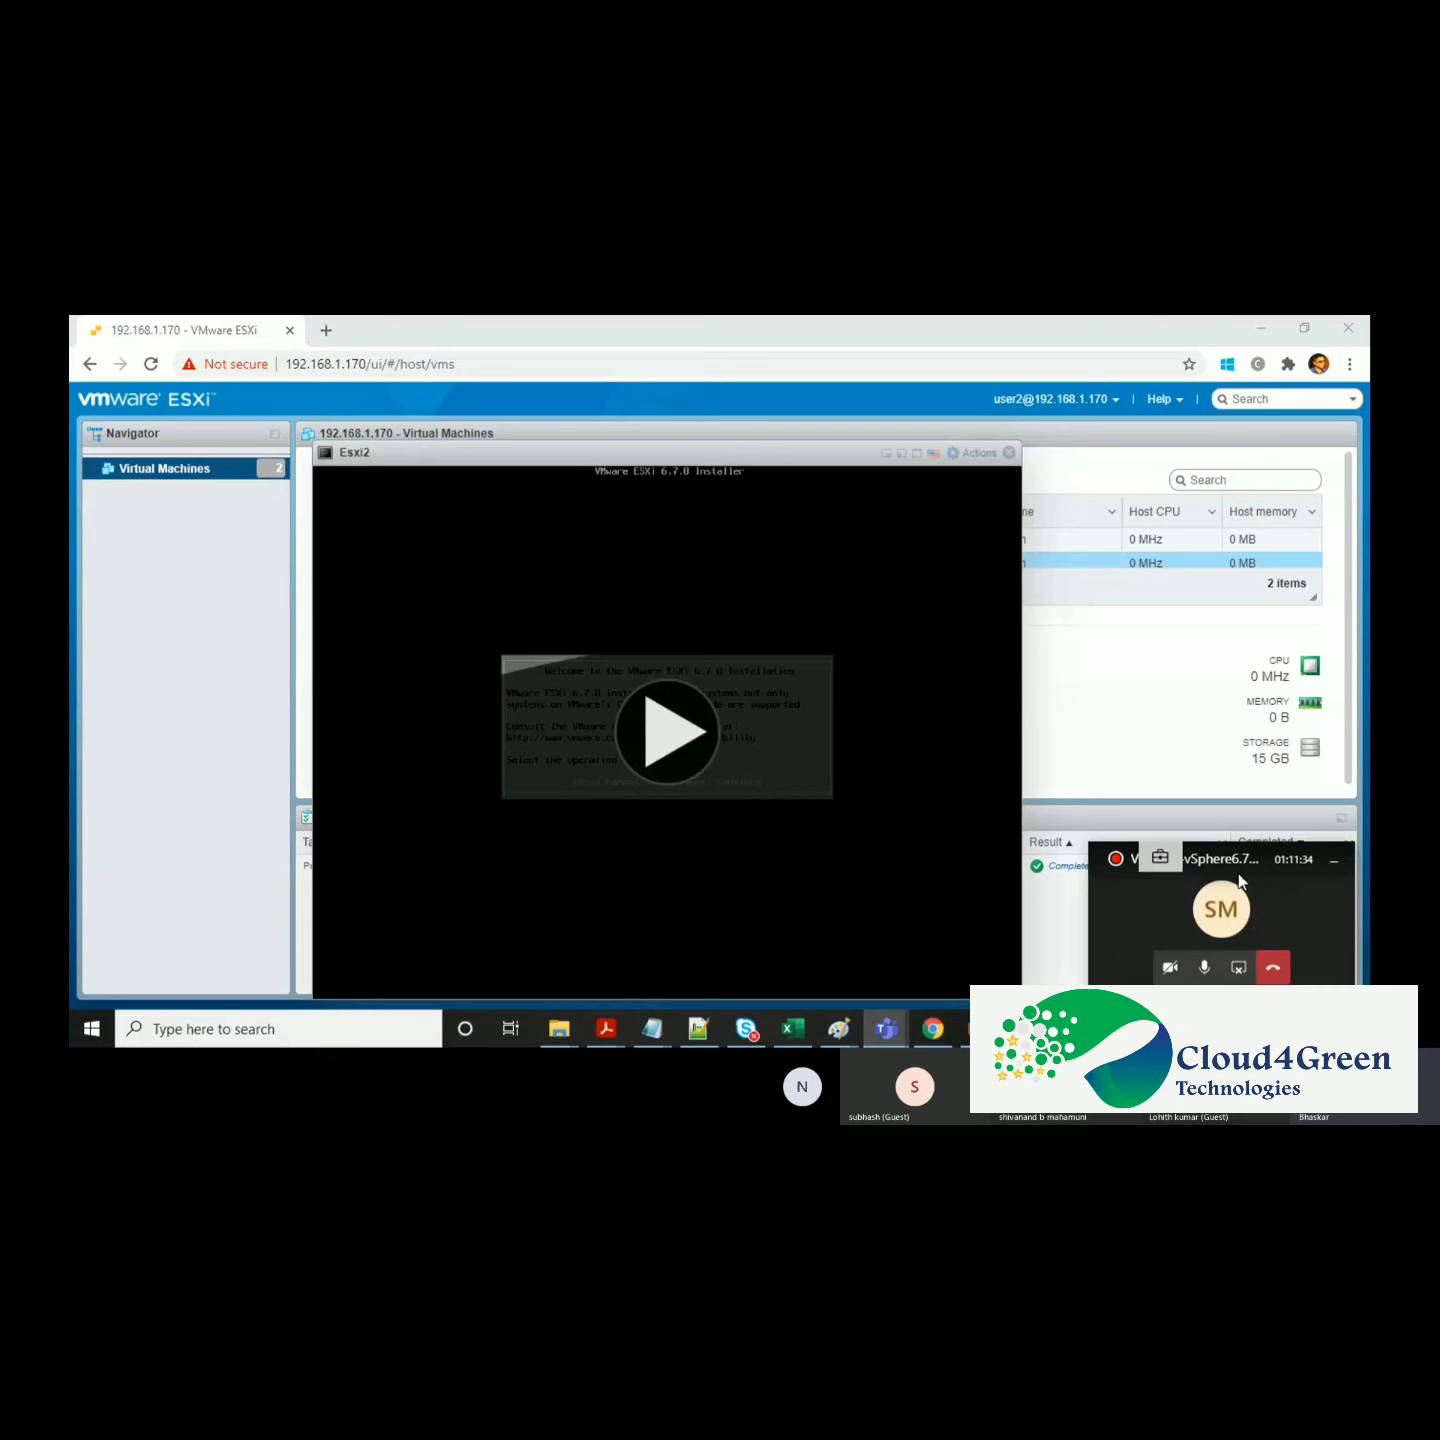
{"action": "left_click", "coordinate": [1010, 453]}
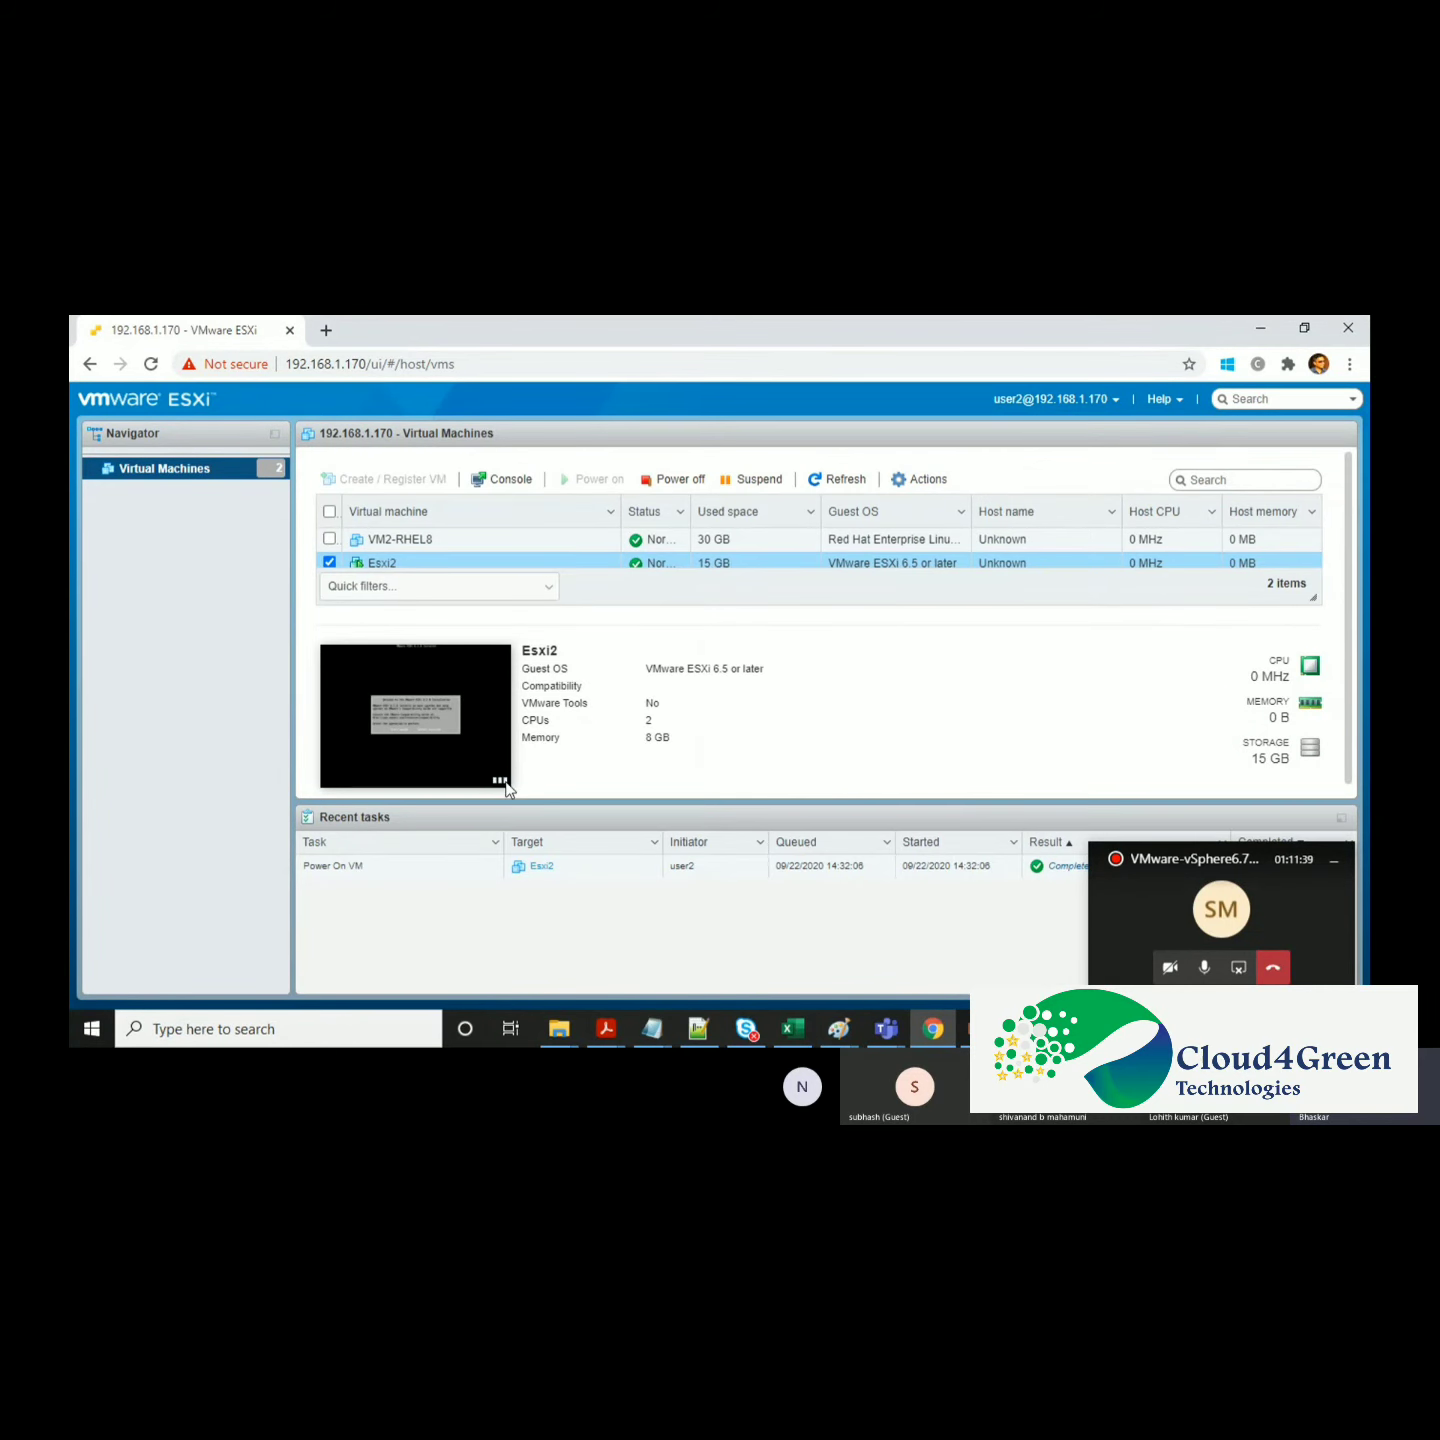
Open the Esxi2 browser console, reposition it, and dismiss the other-sessions warning banner
{"action": "left_click", "coordinate": [506, 481]}
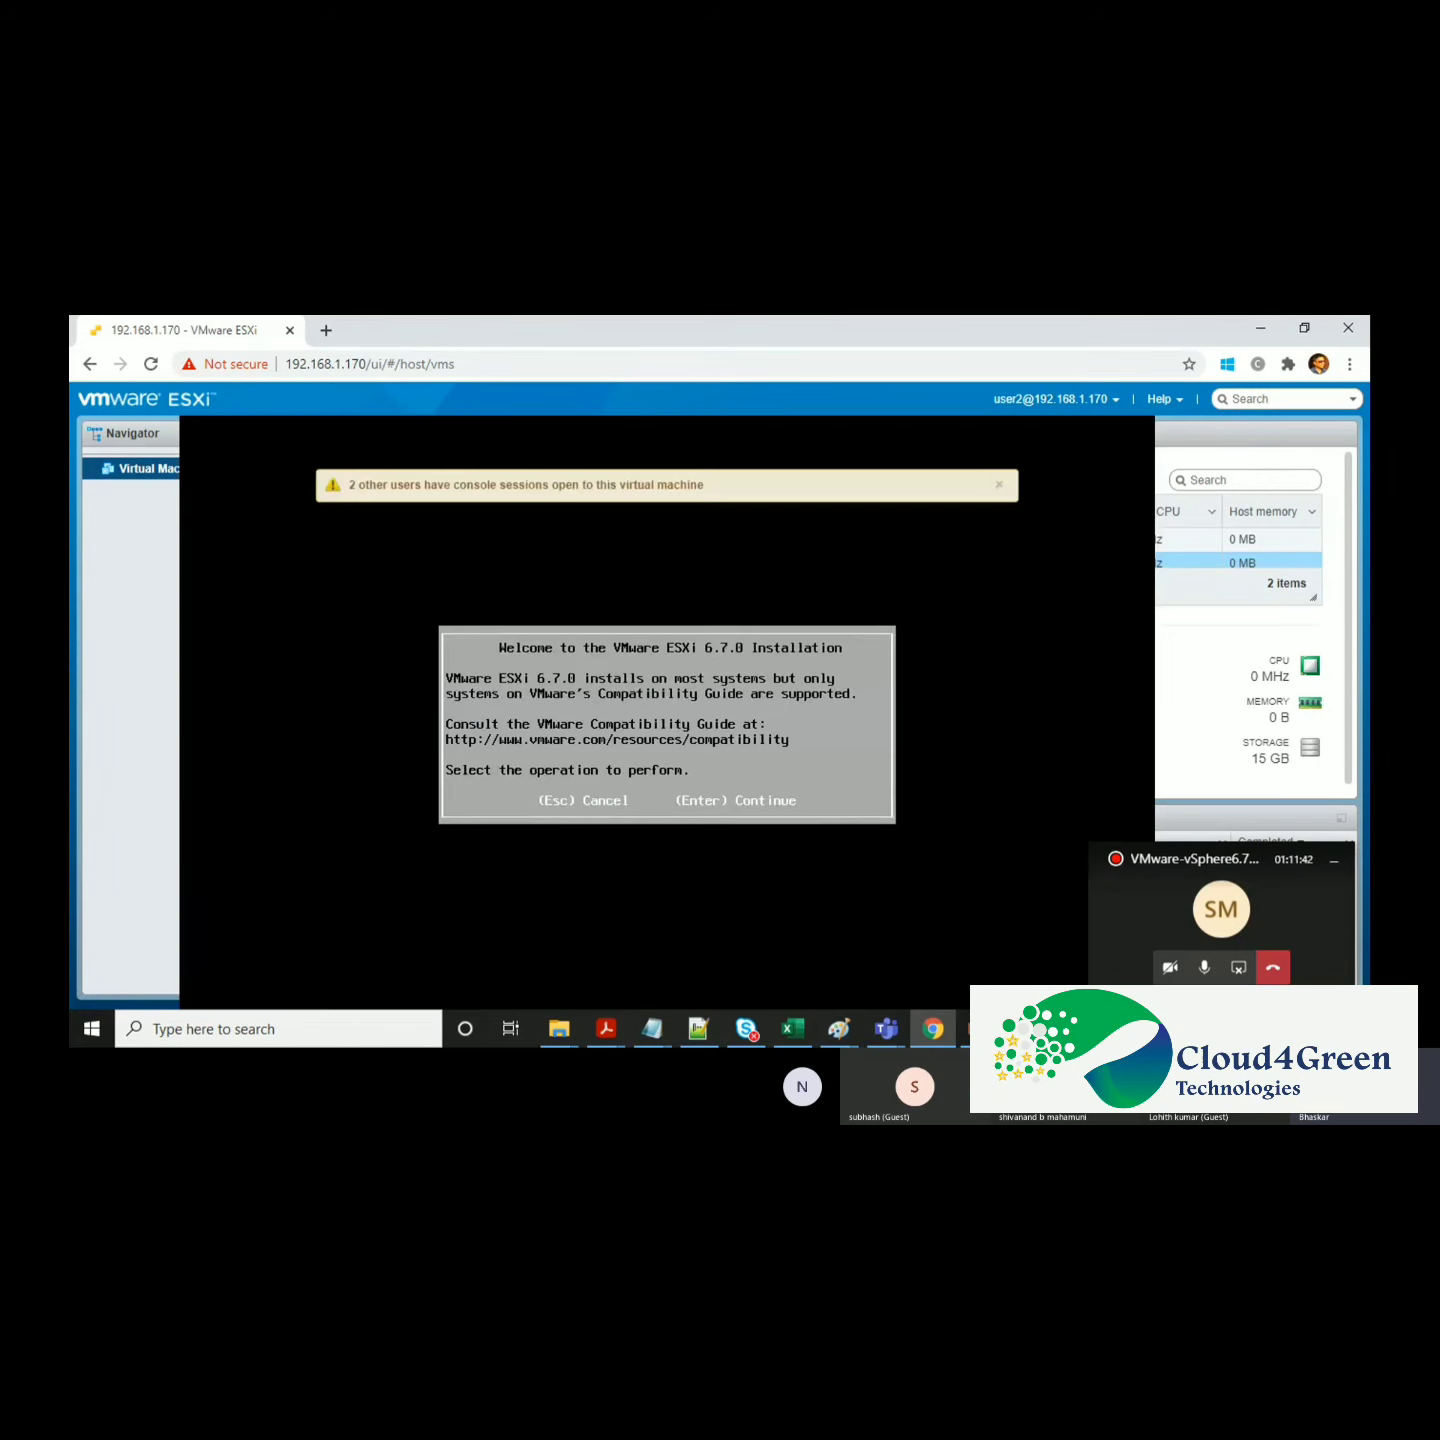
{"action": "left_click_drag", "start_coordinate": [661, 465], "coordinate": [563, 351]}
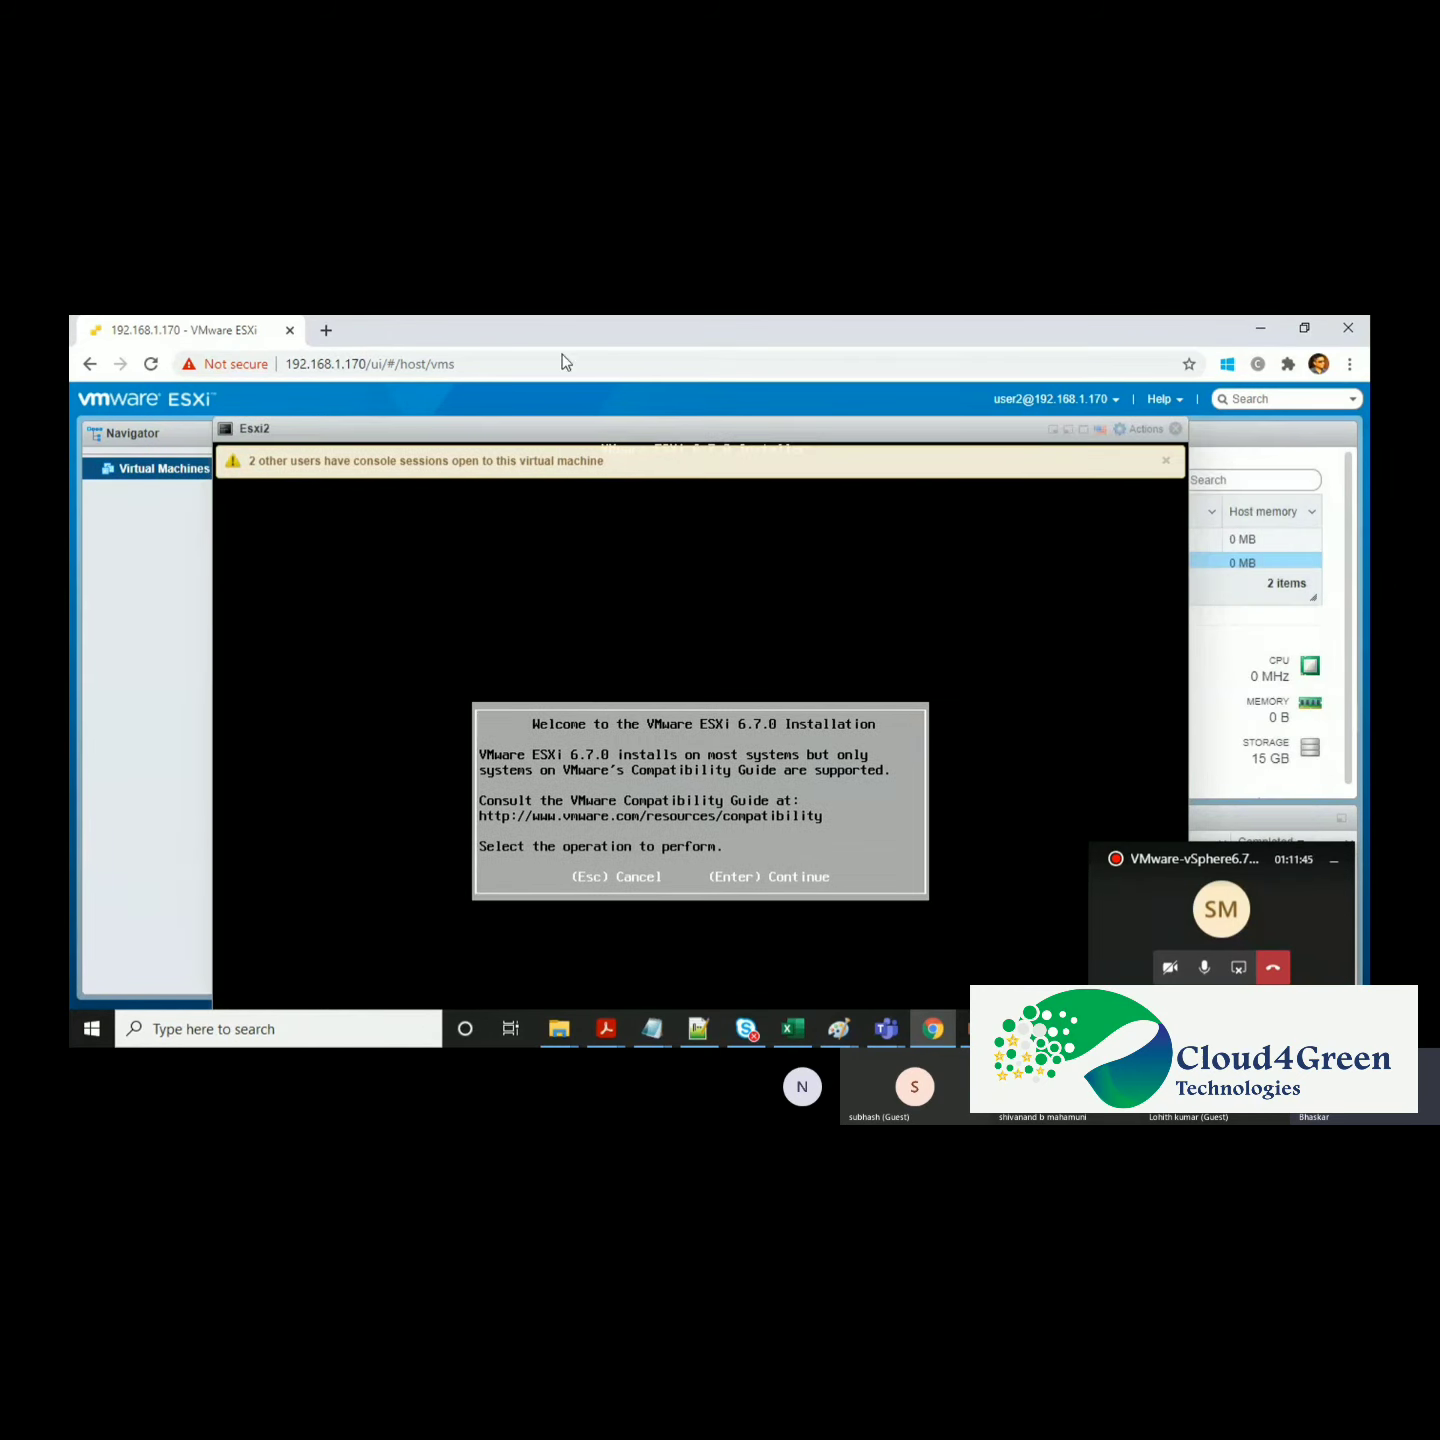
{"action": "left_click", "coordinate": [1166, 462]}
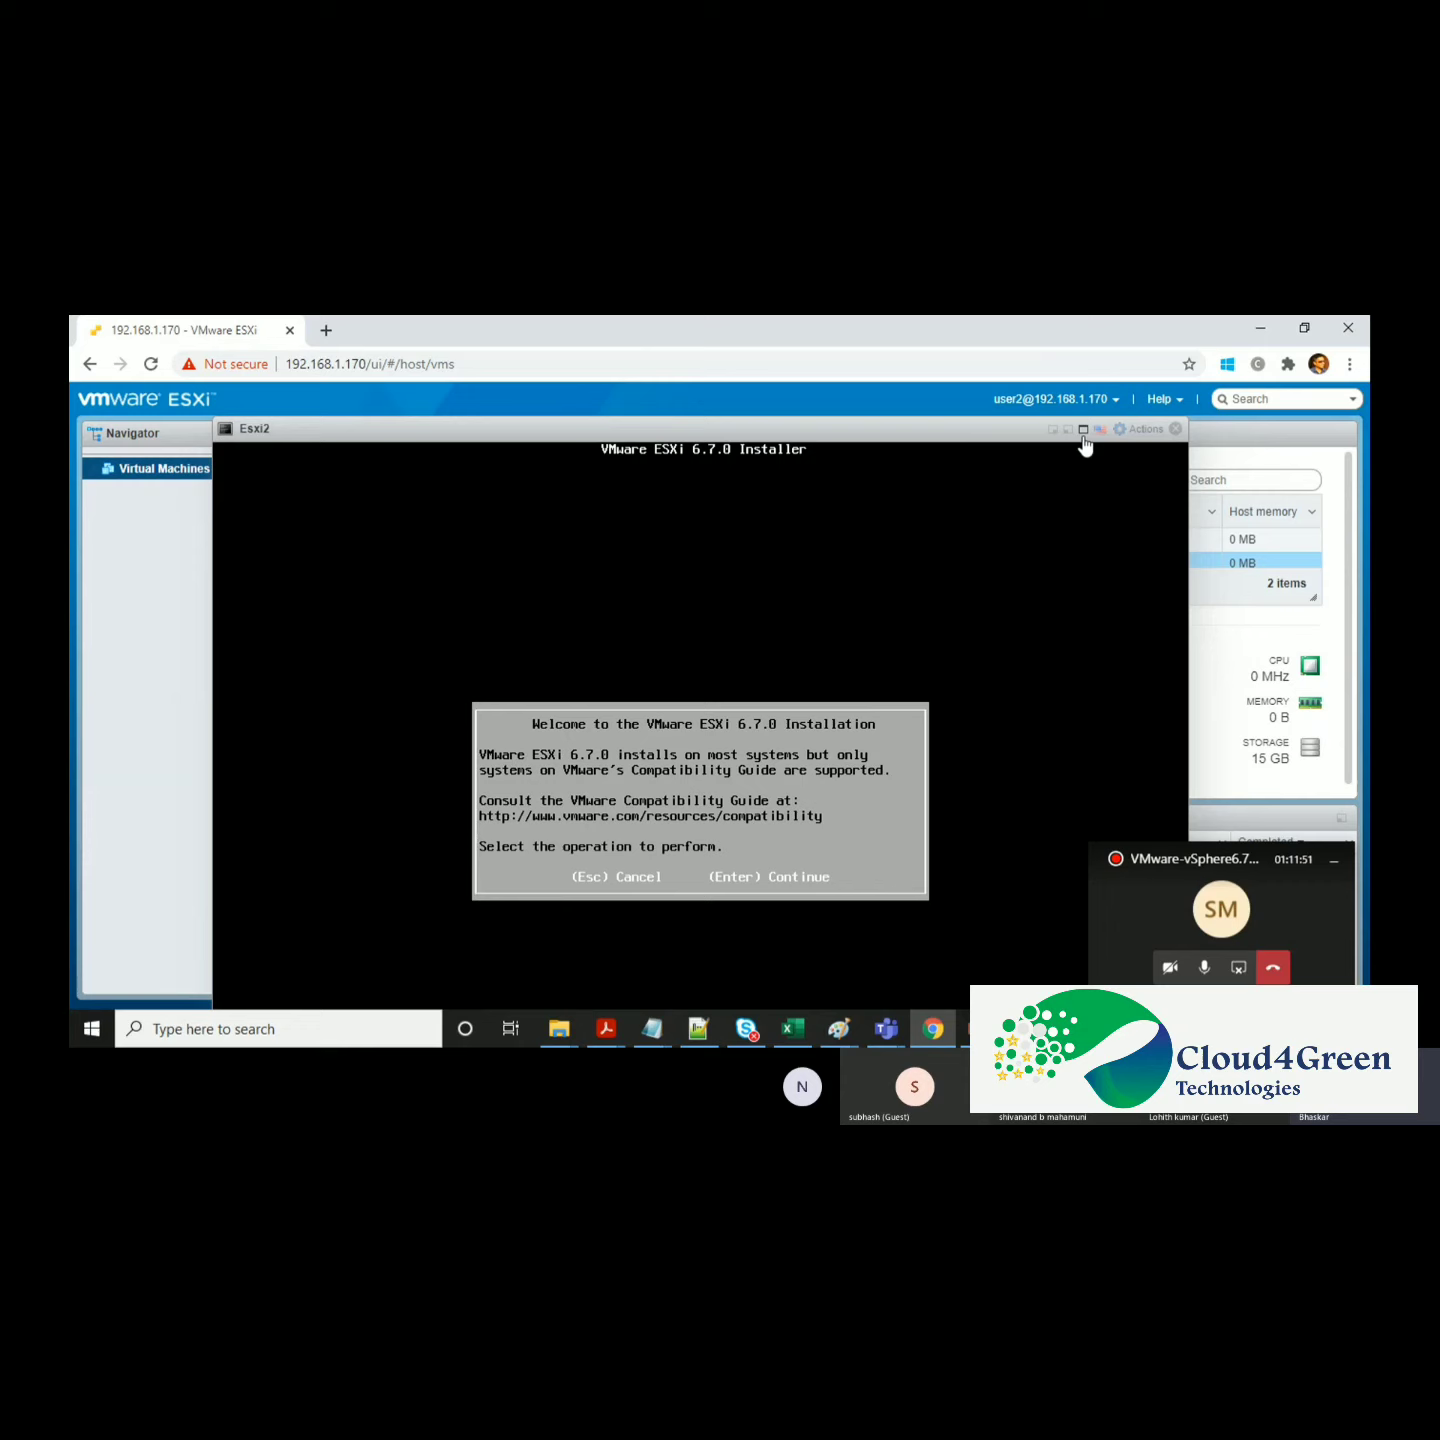
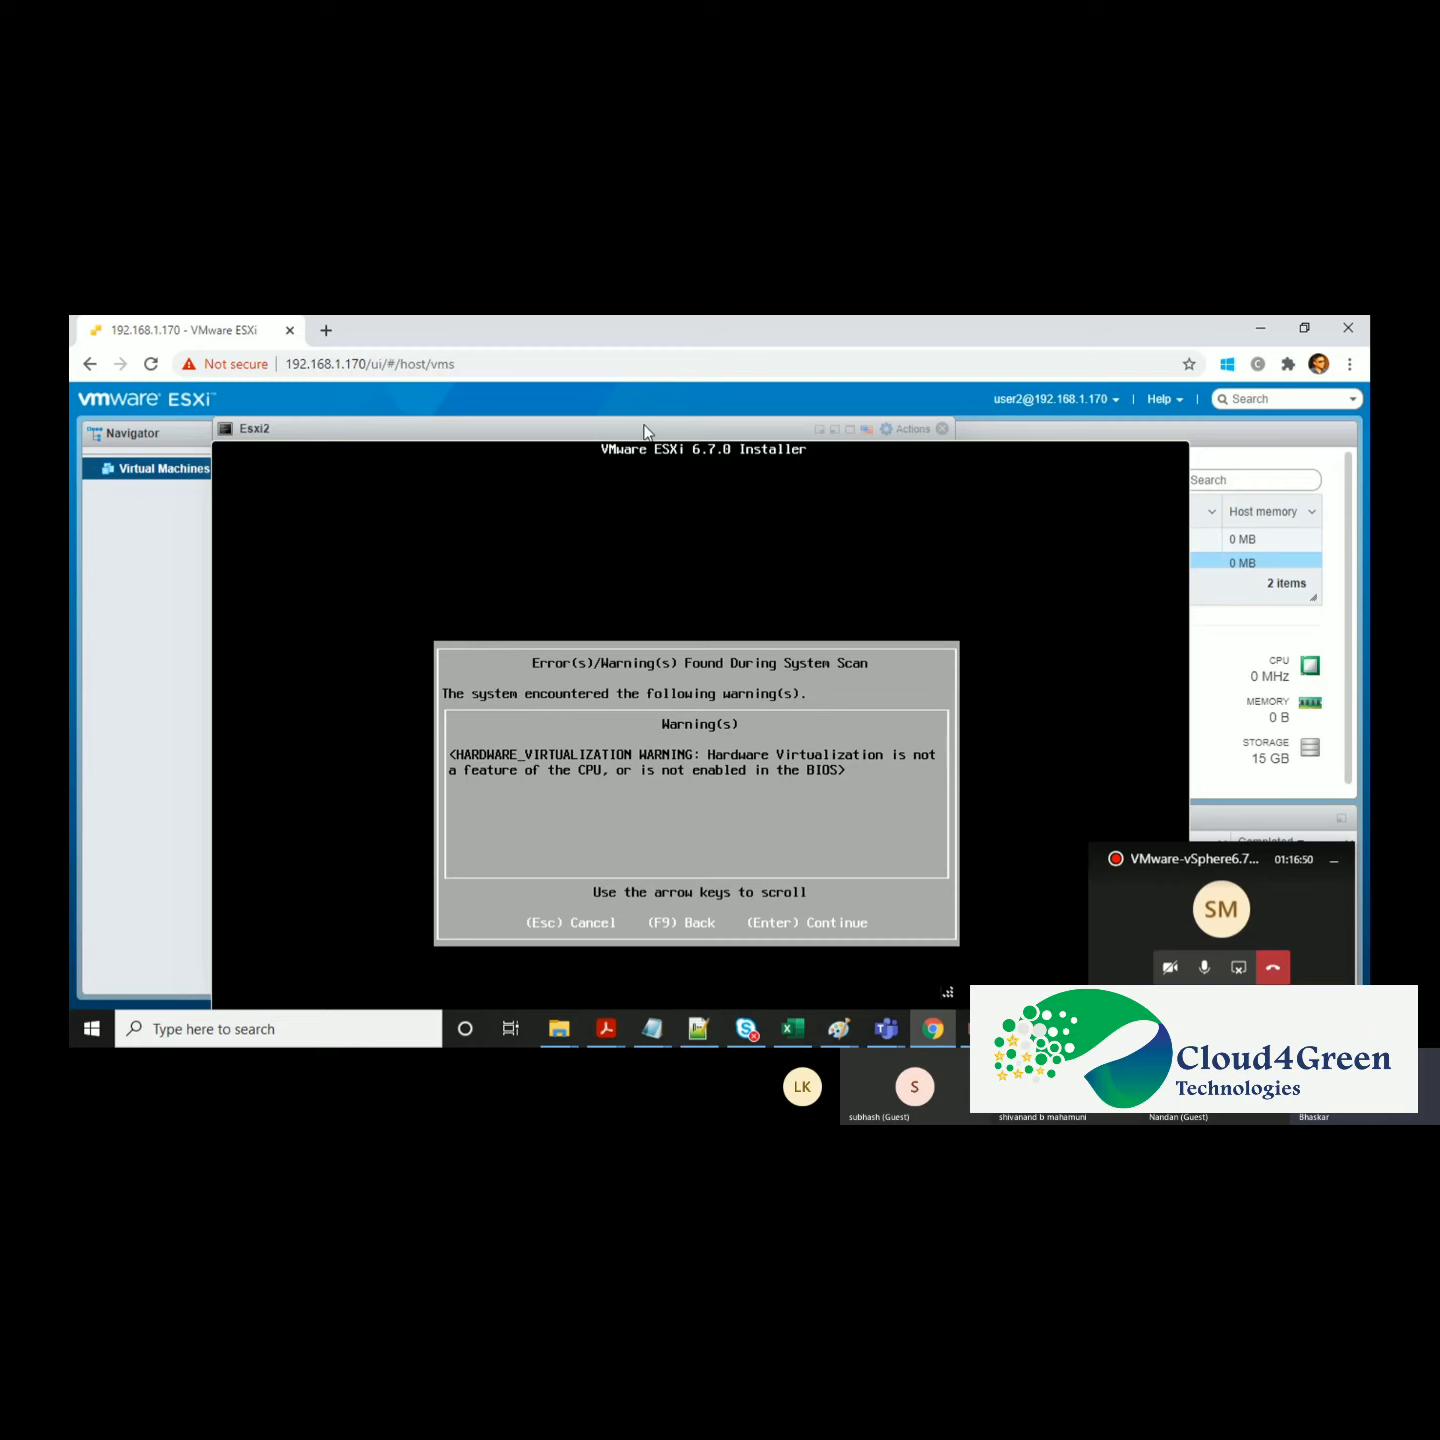
Close the Esxi2 console window and sign user2 out from the account menu
{"action": "mouse_move", "coordinate": [671, 428]}
{"action": "left_mouse_down"}
{"action": "mouse_move", "coordinate": [774, 656]}
{"action": "mouse_move", "coordinate": [681, 428]}
{"action": "mouse_move", "coordinate": [697, 481]}
{"action": "left_mouse_up"}
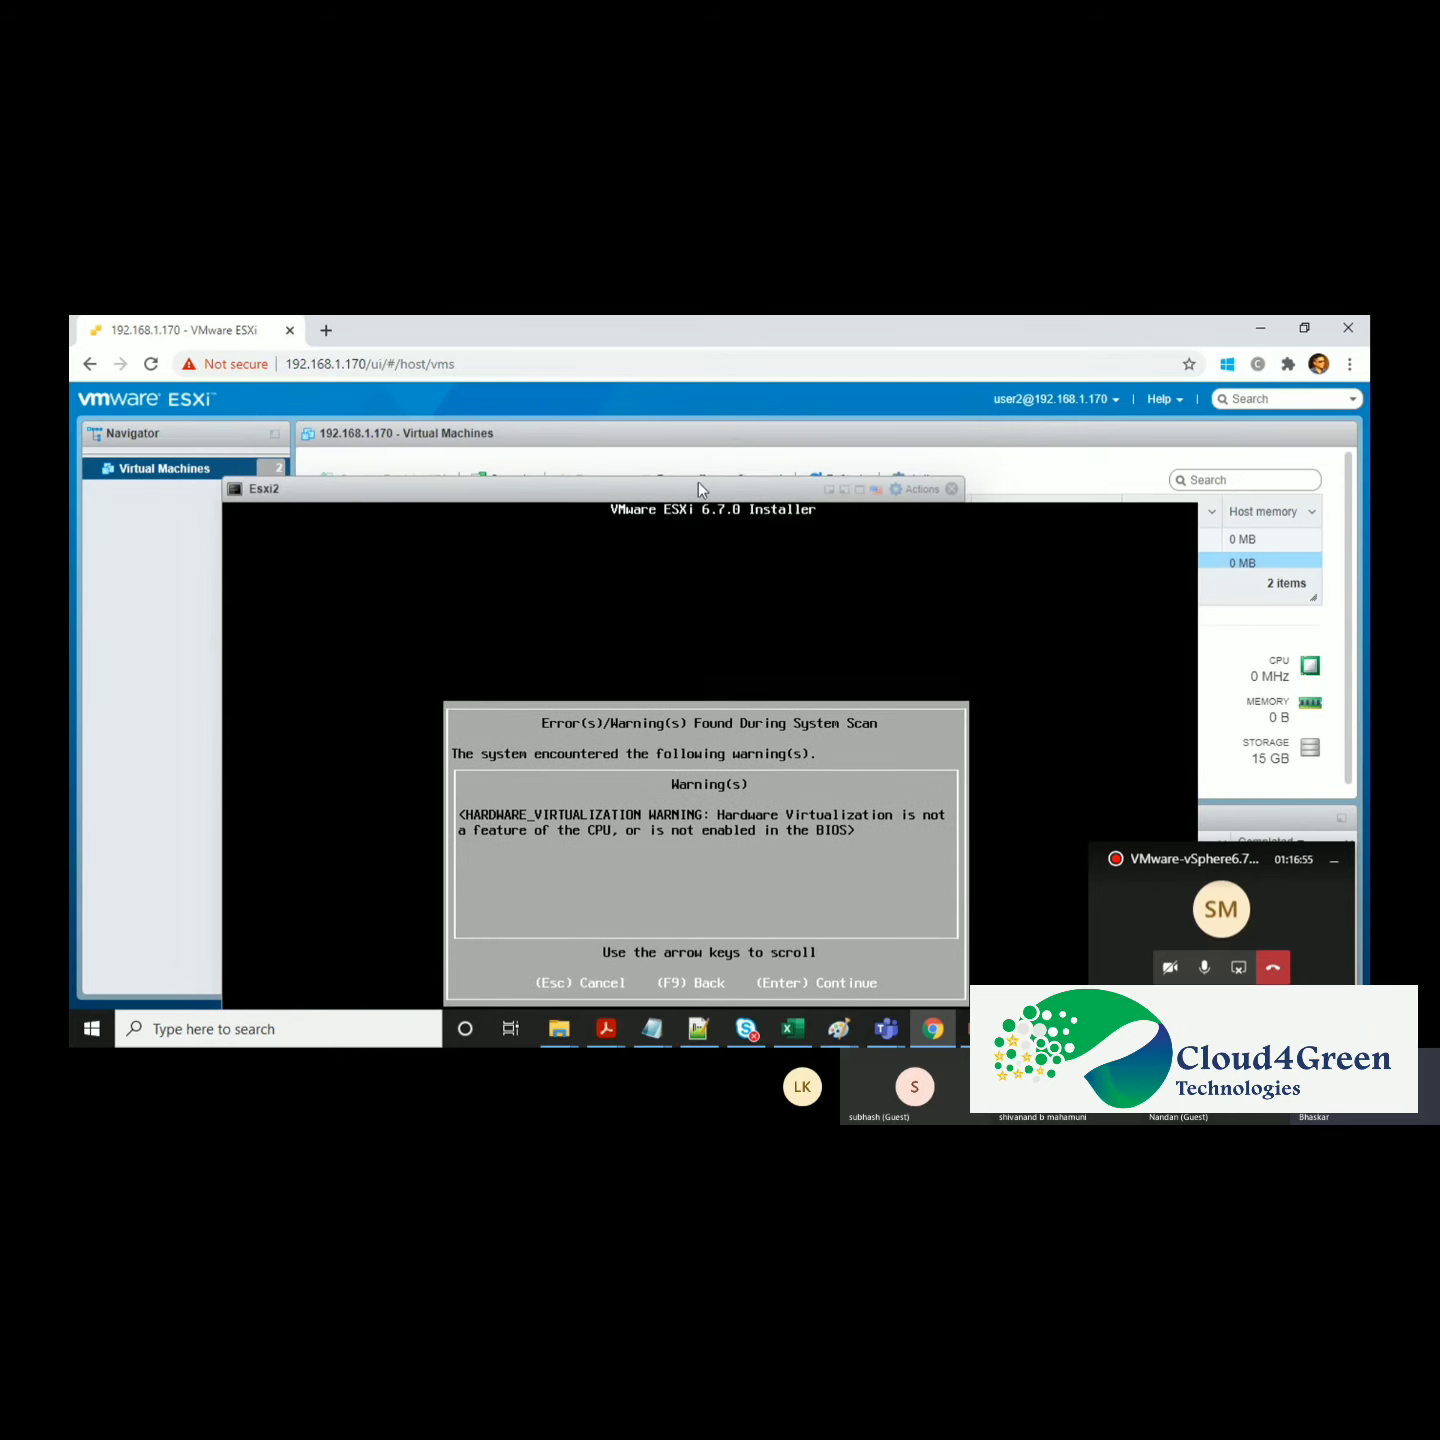
{"action": "left_click", "coordinate": [833, 482]}
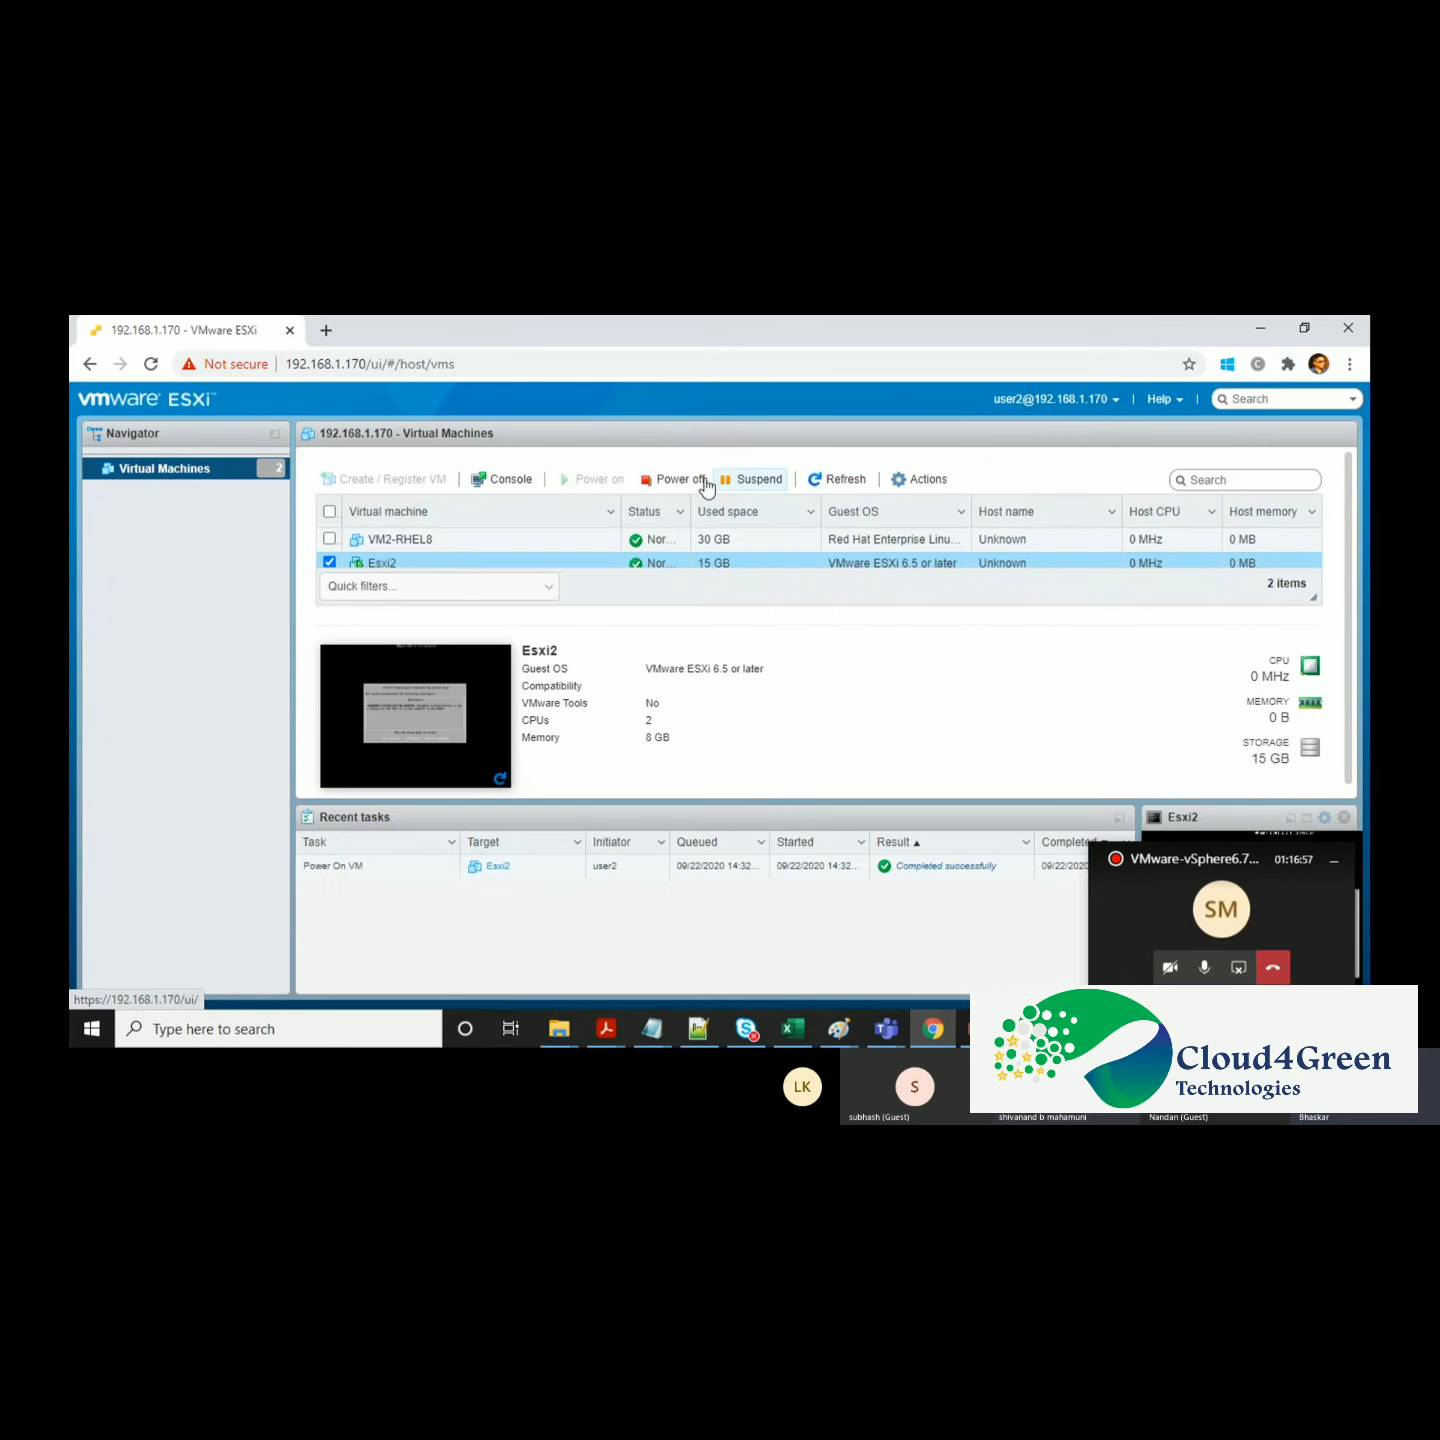
{"action": "left_click", "coordinate": [1115, 401]}
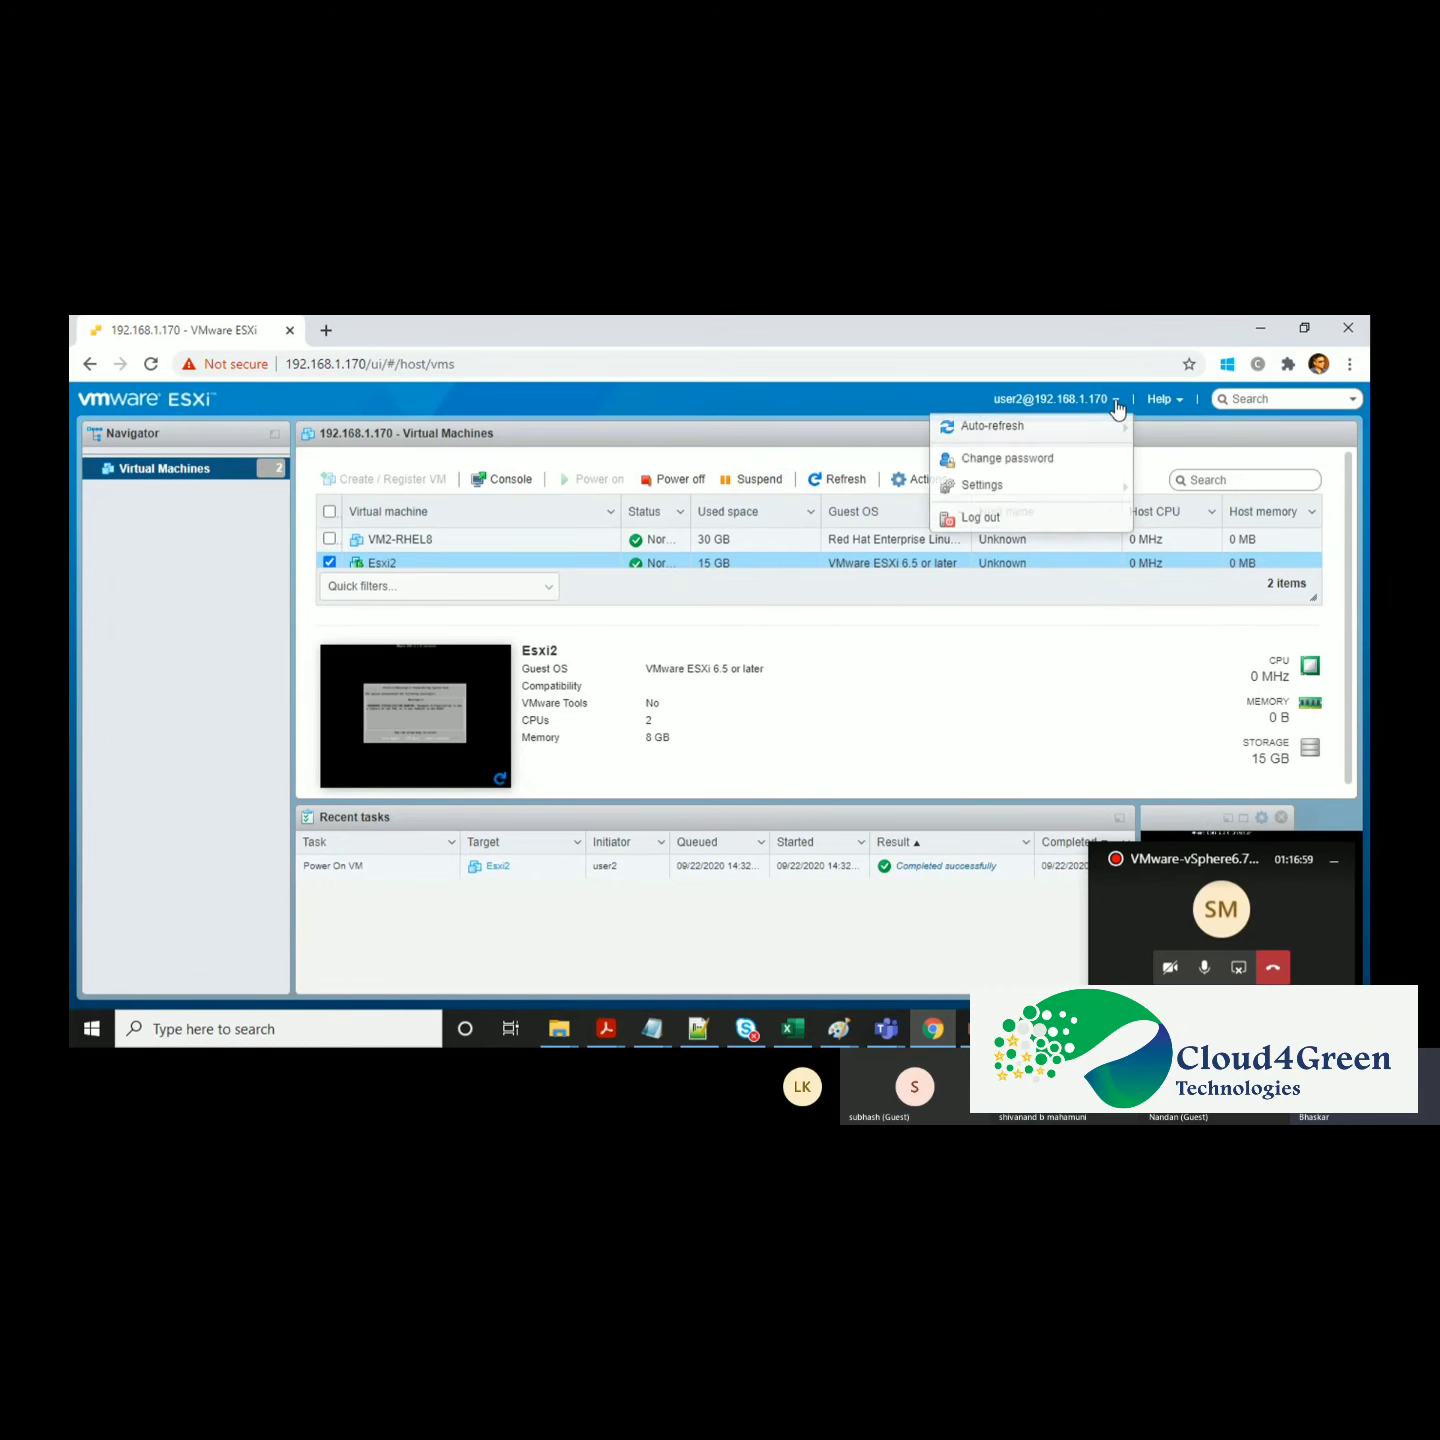
{"action": "left_click", "coordinate": [967, 521]}
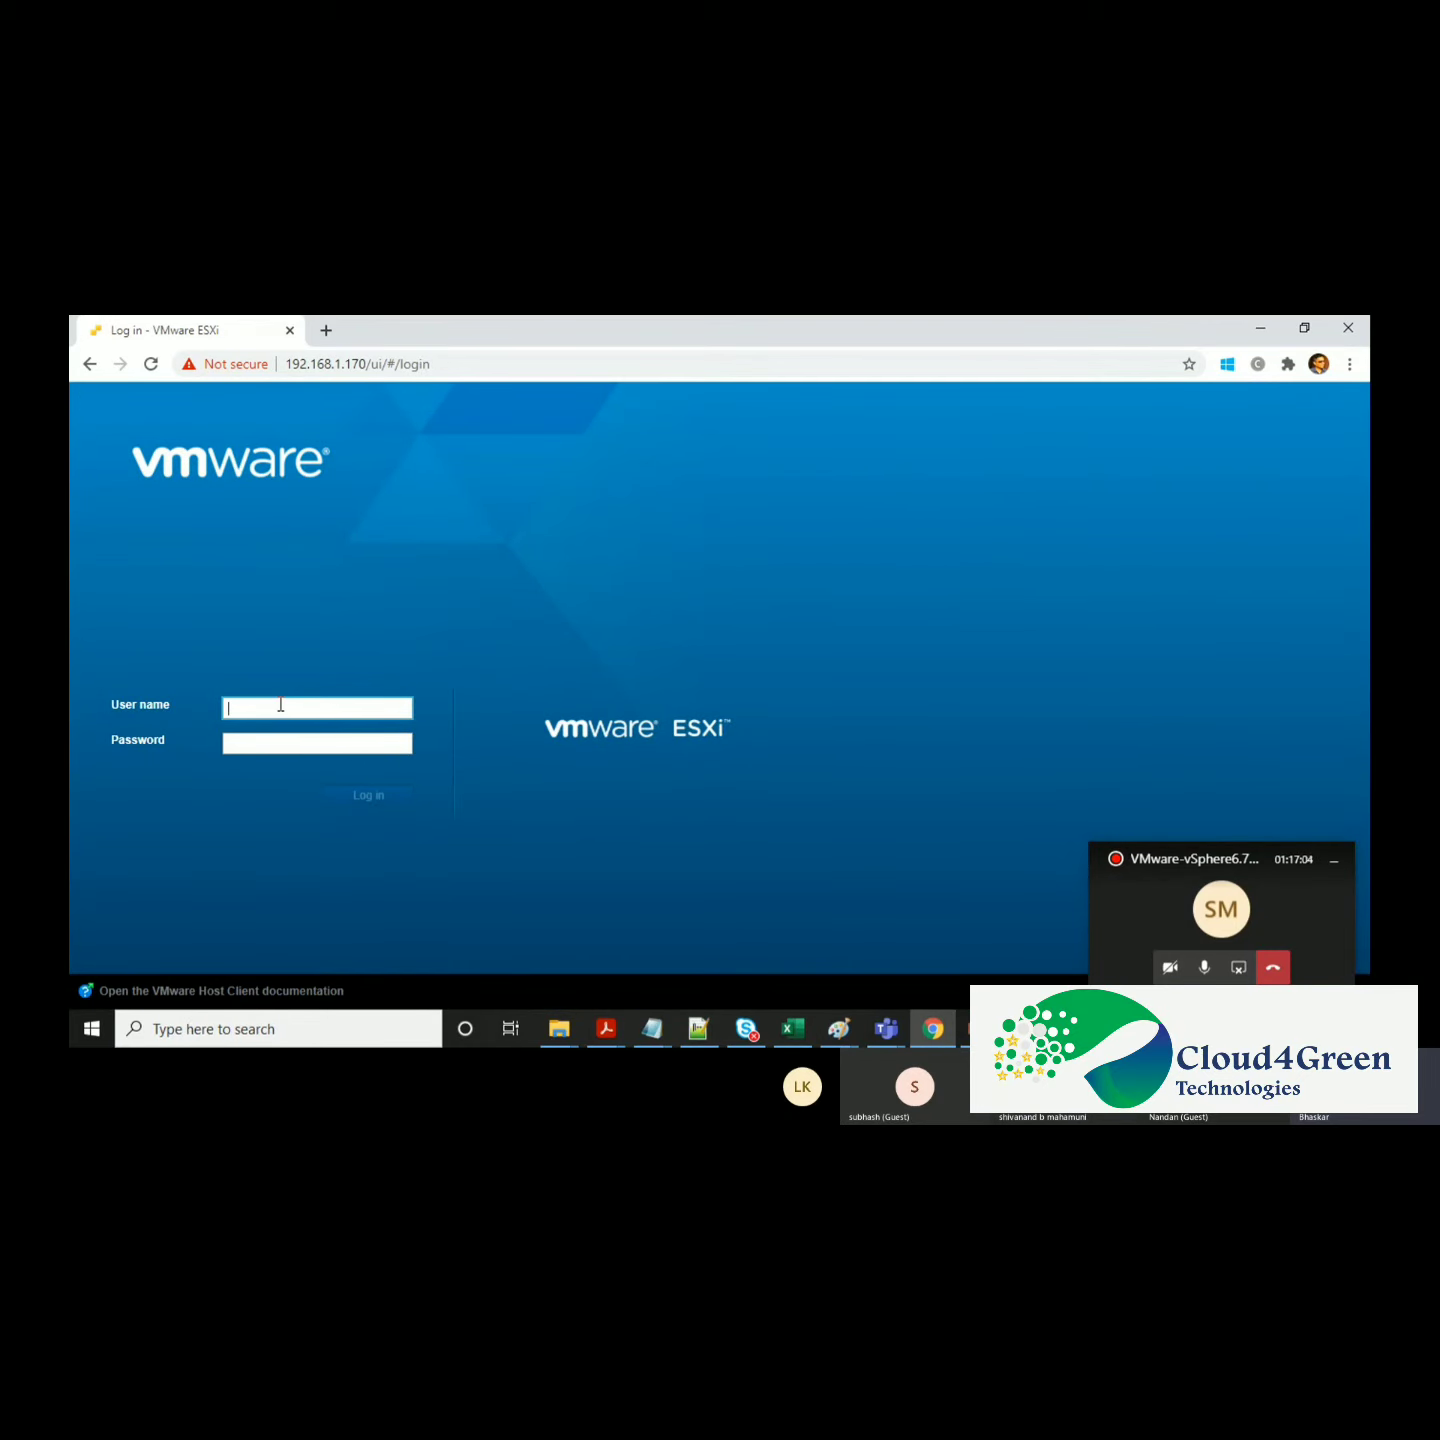
{"action": "type", "text": "r"}
Sign back in as user2, fixing the mistyped user name before entering the password
{"action": "key", "text": "BackSpace"}
{"action": "type", "text": "roo"}
{"action": "key", "text": "BackSpace"}
{"action": "key", "text": "BackSpace"}
{"action": "key", "text": "BackSpace"}
{"action": "type", "text": "user2"}
{"action": "key", "text": "Tab"}
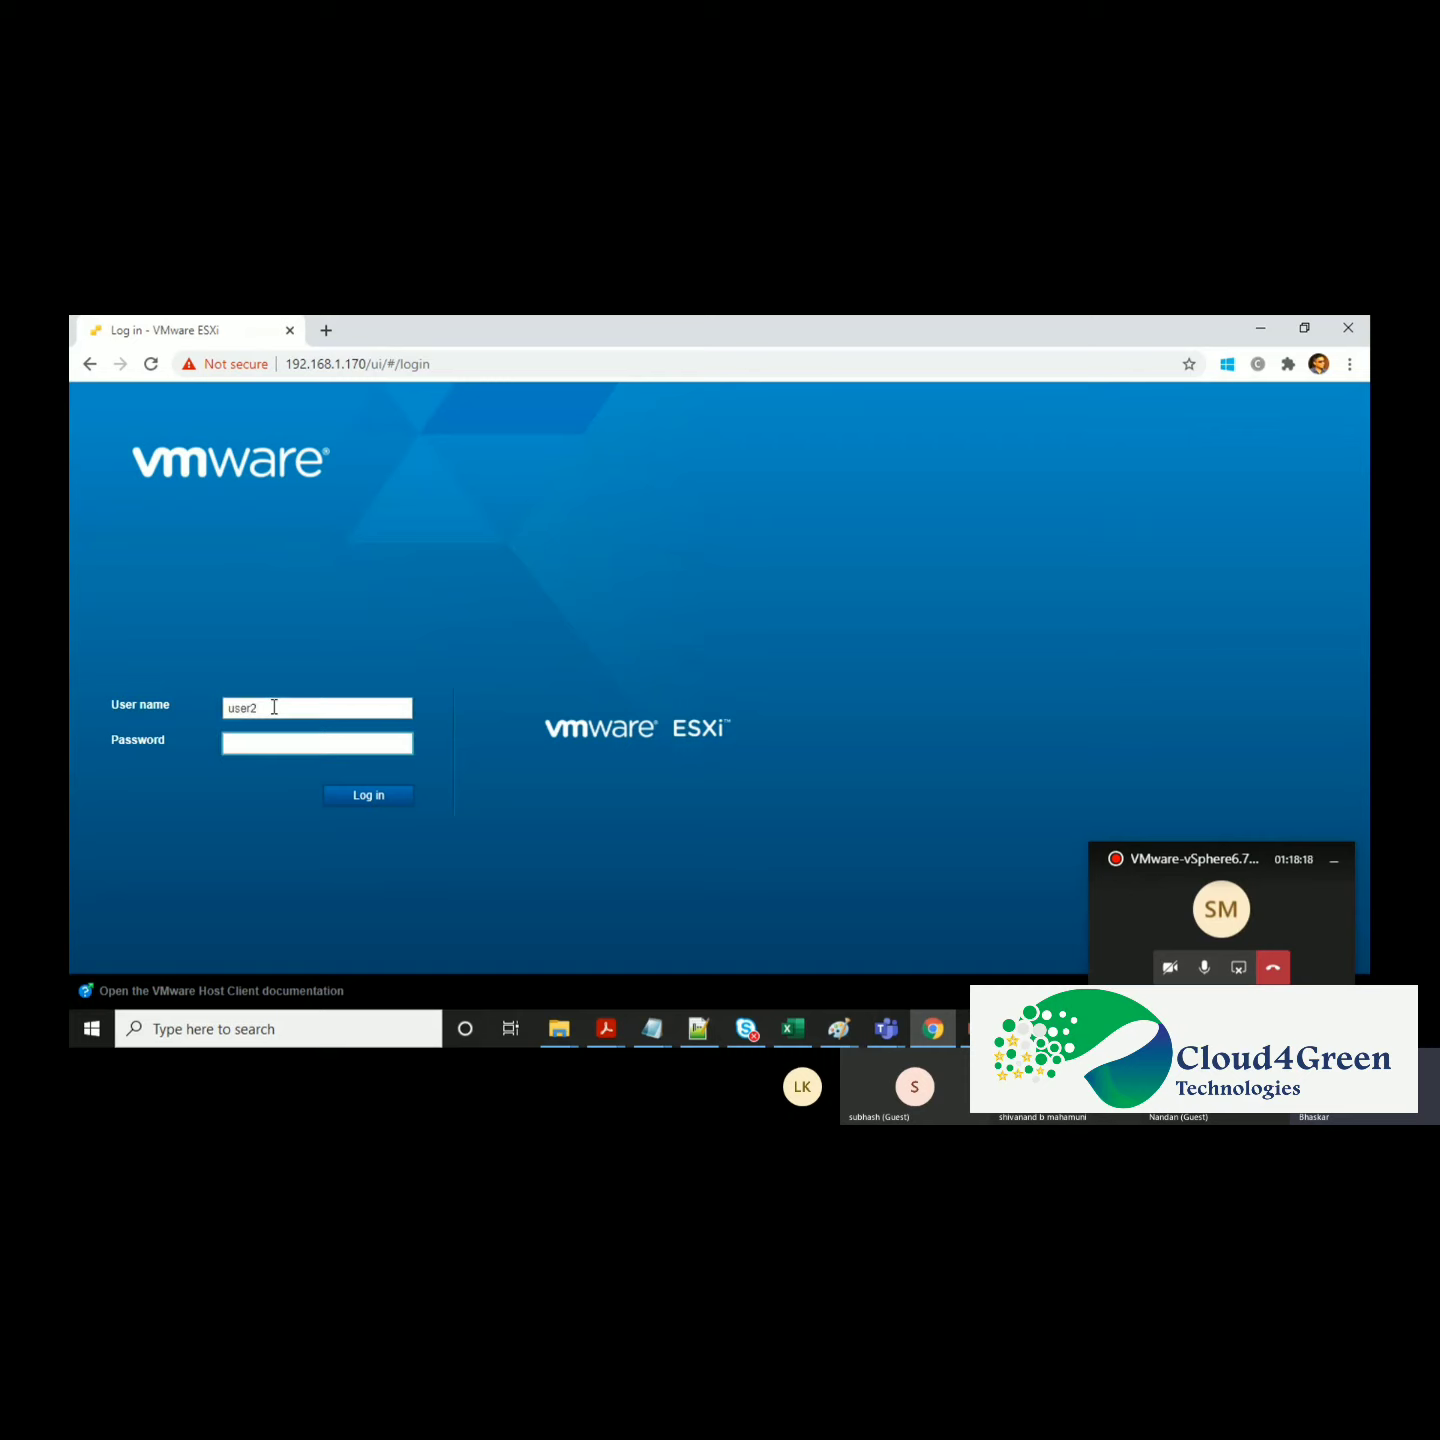
{"action": "type", "text": "********"}
{"action": "key", "text": "Return"}
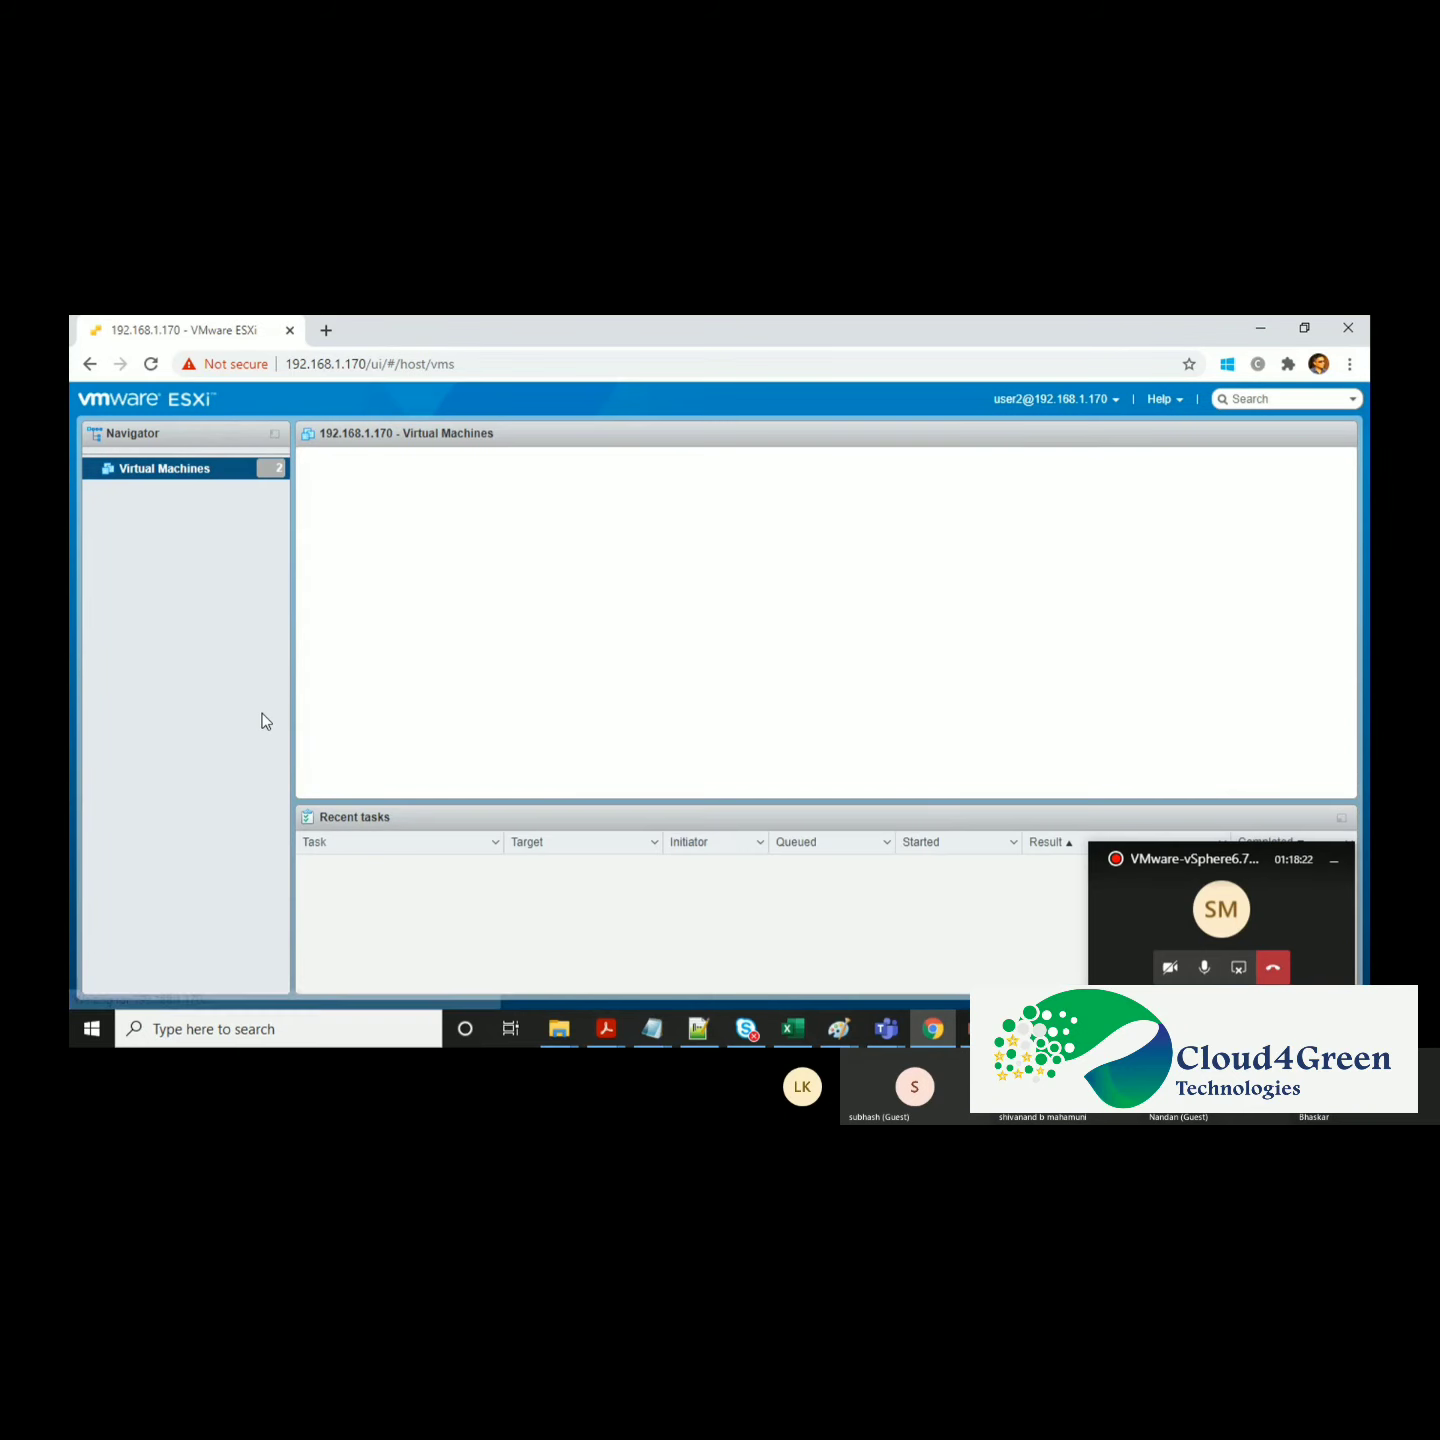
Open Esxi2's browser console and move it up-left to show the virtualization warning
{"action": "left_click", "coordinate": [382, 565]}
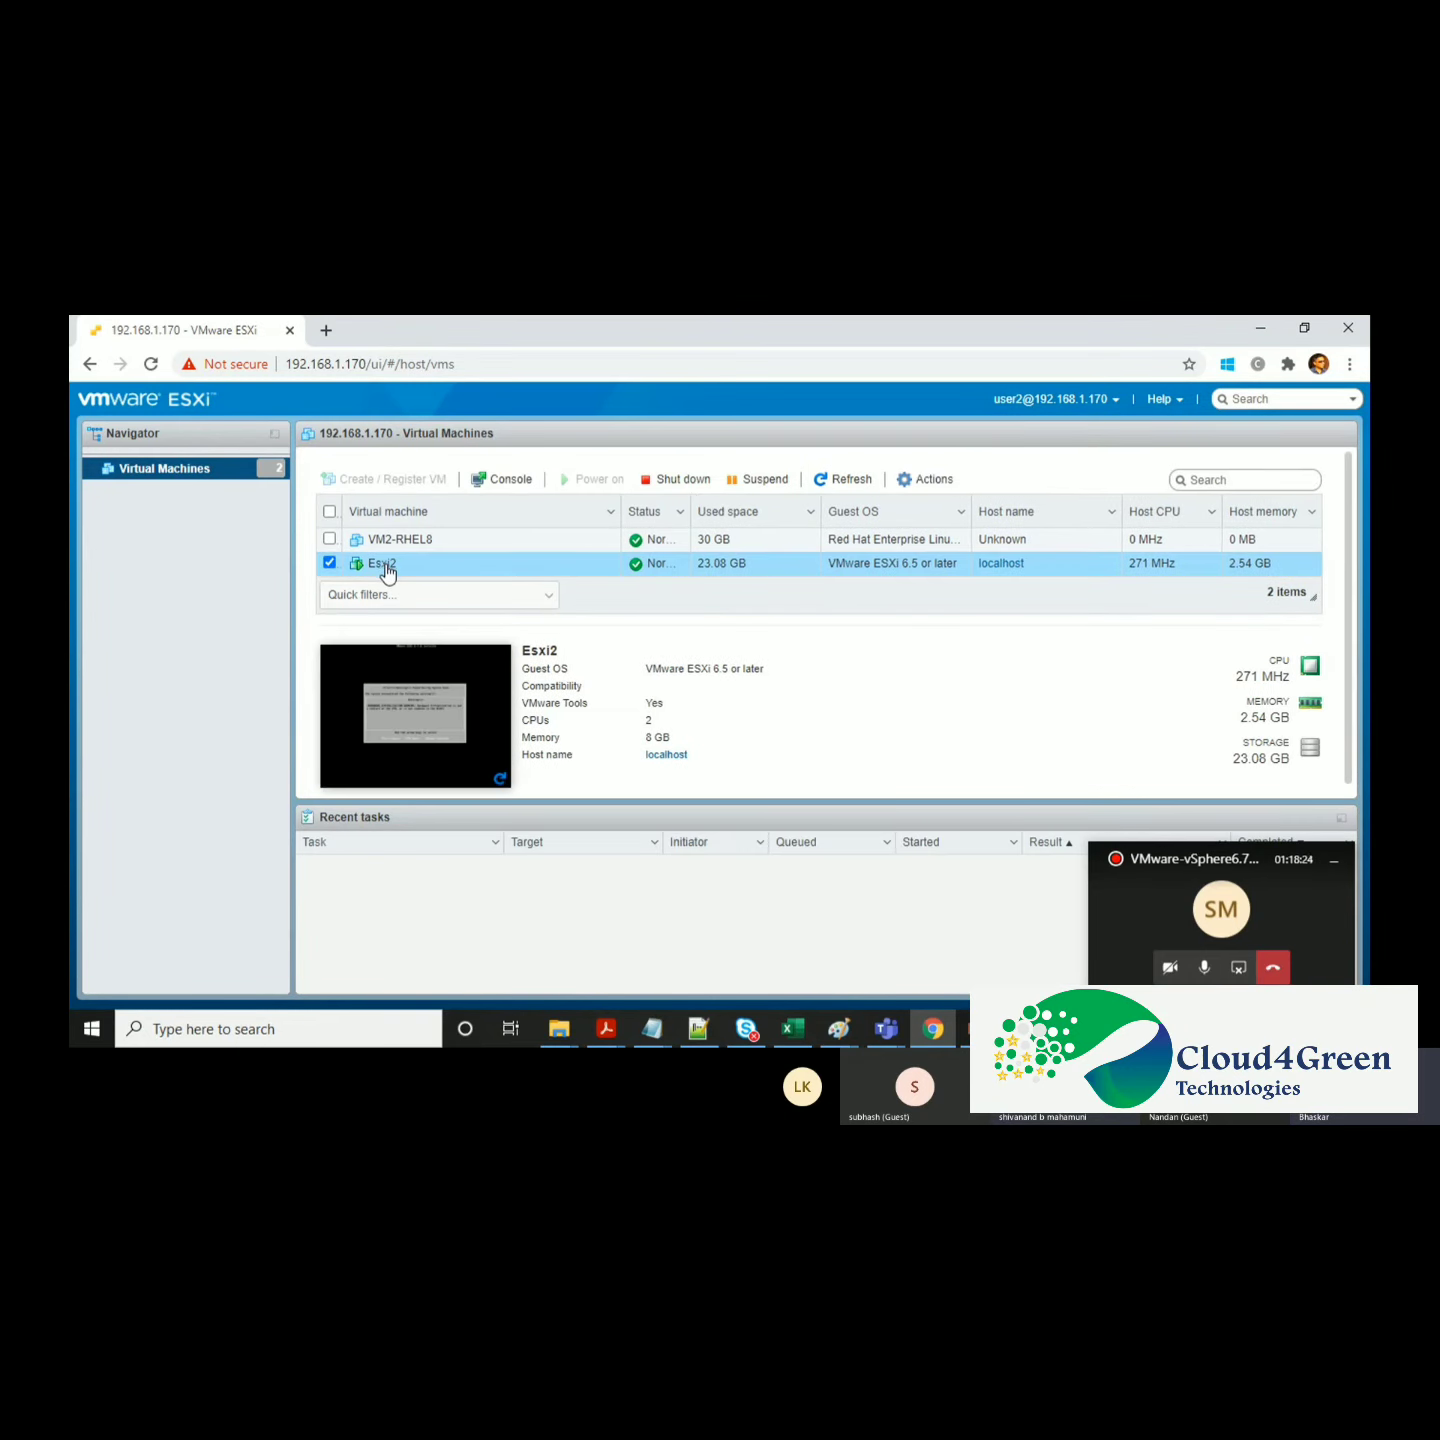
{"action": "left_click", "coordinate": [501, 479]}
{"action": "left_click", "coordinate": [509, 506]}
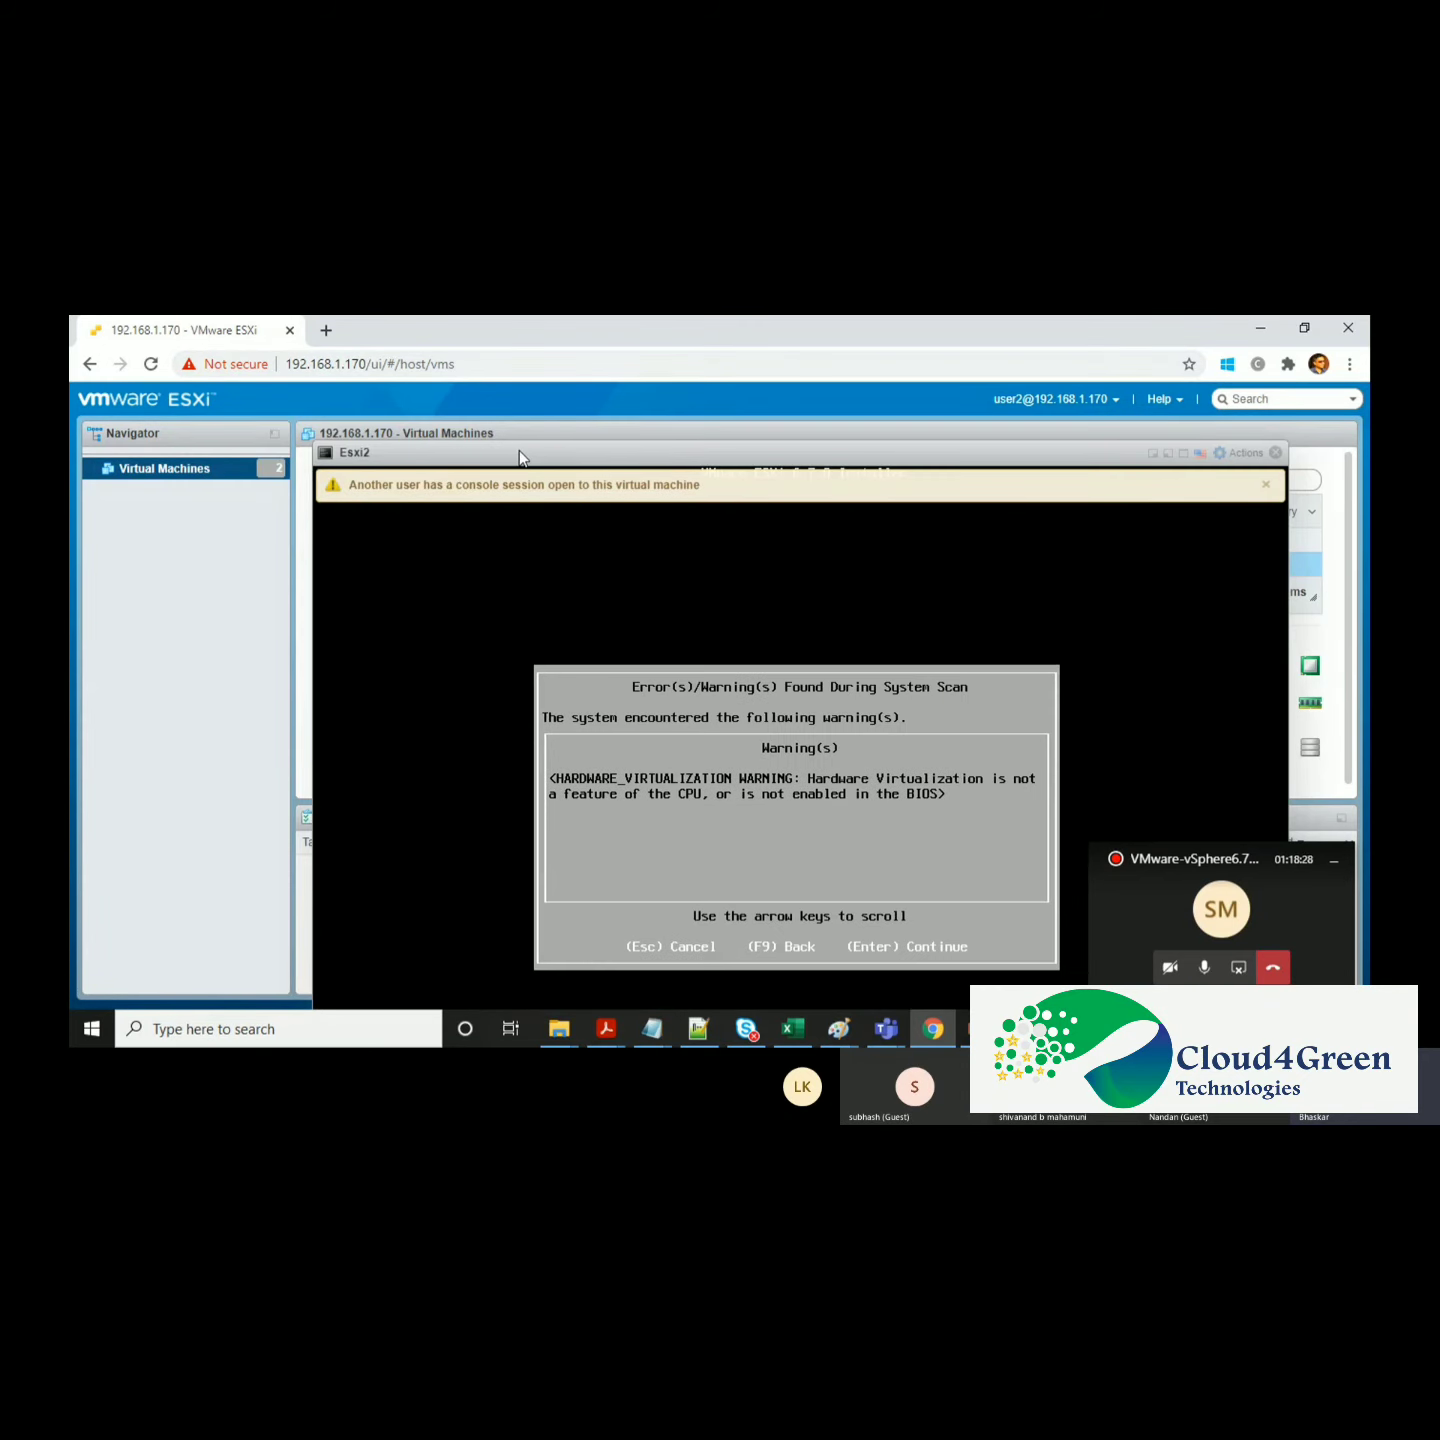
{"action": "left_click_drag", "start_coordinate": [519, 450], "coordinate": [357, 426]}
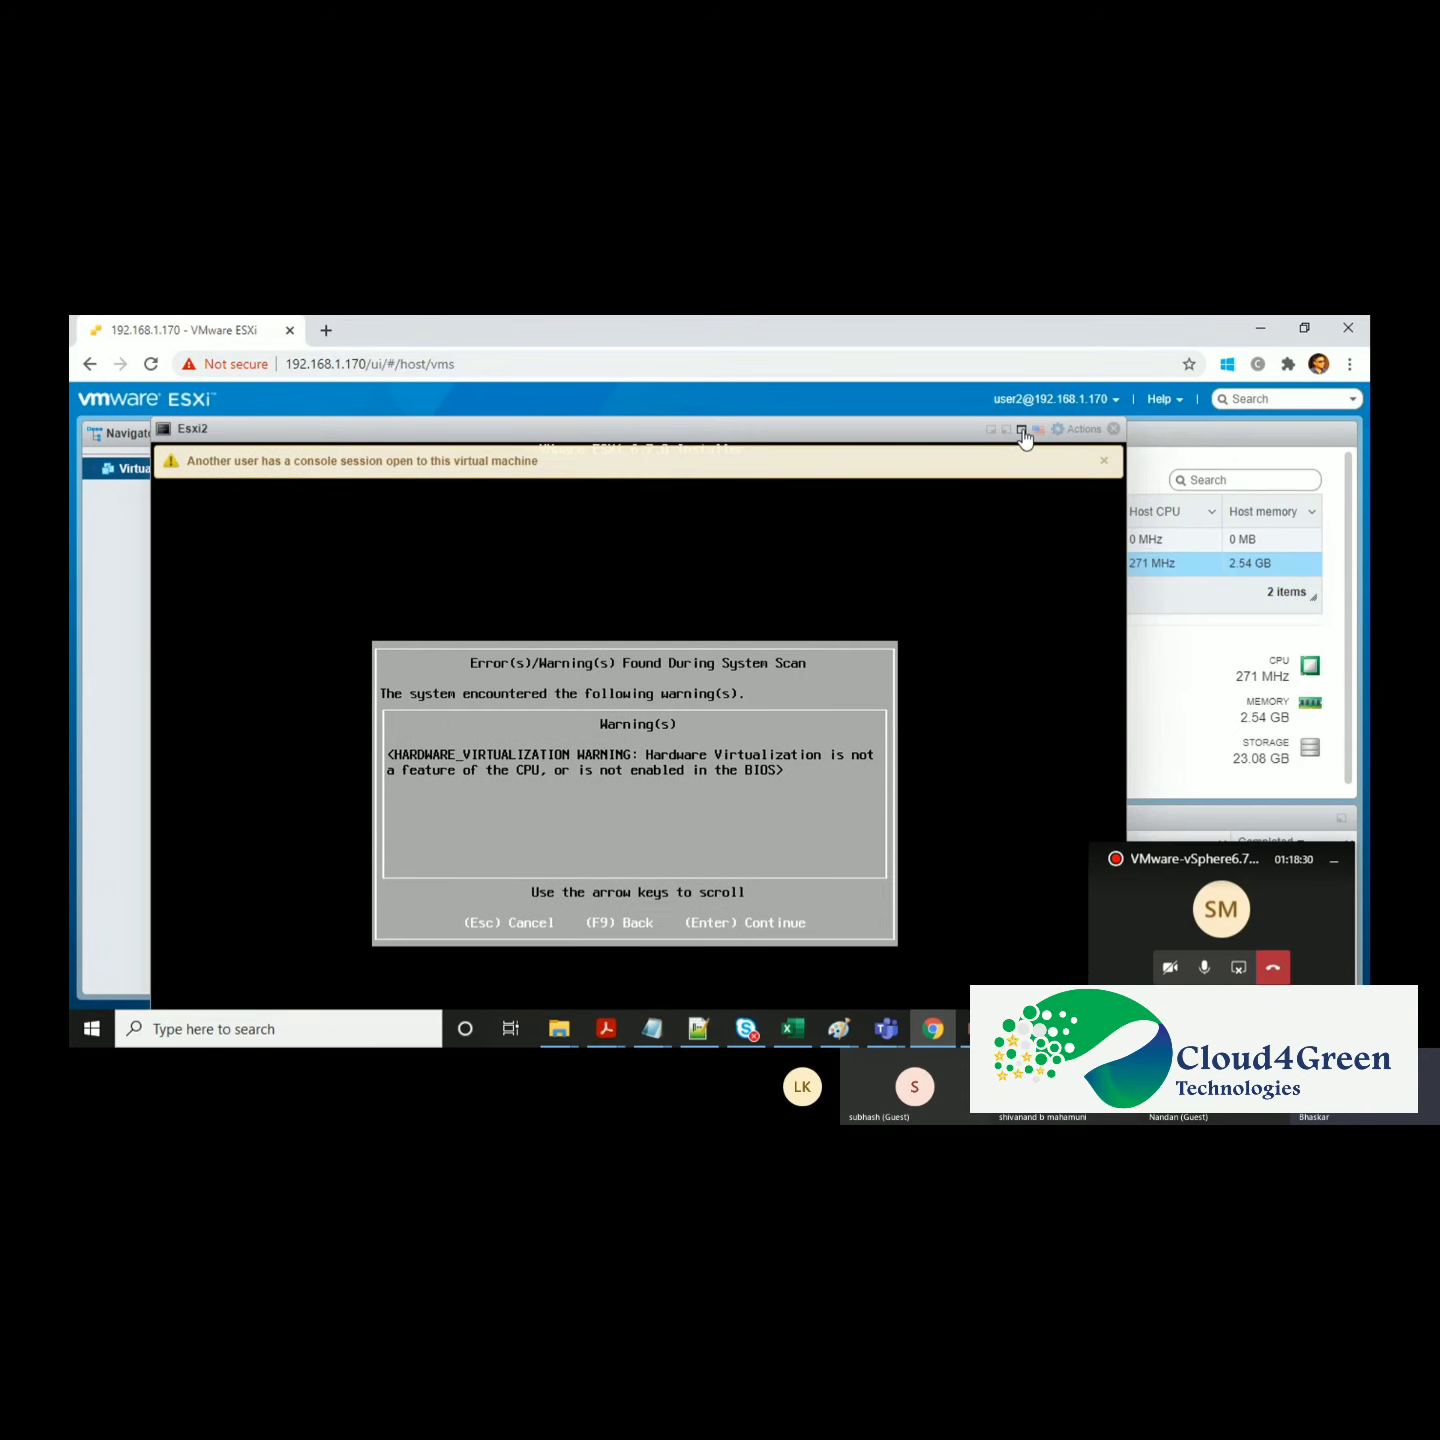